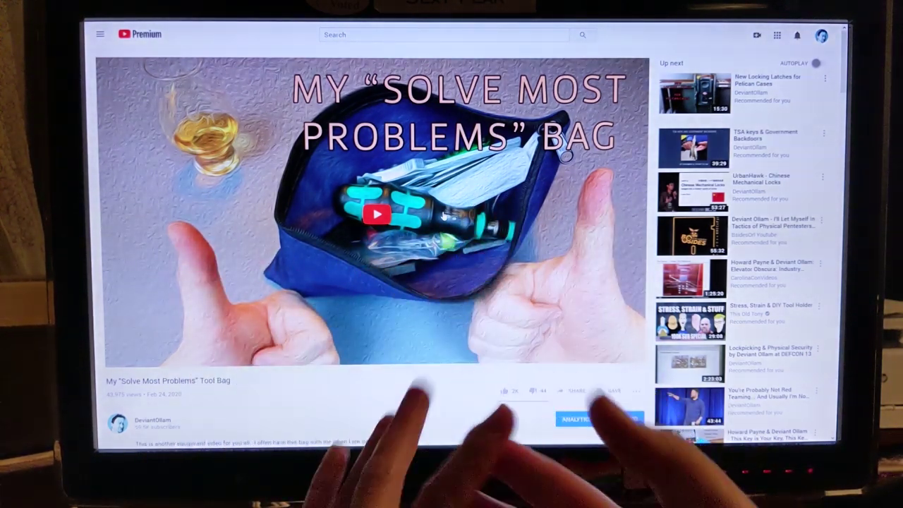
scroll(443, 215, "down", 5)
scroll(443, 215, "down", 5)
scroll(443, 216, "down", 2)
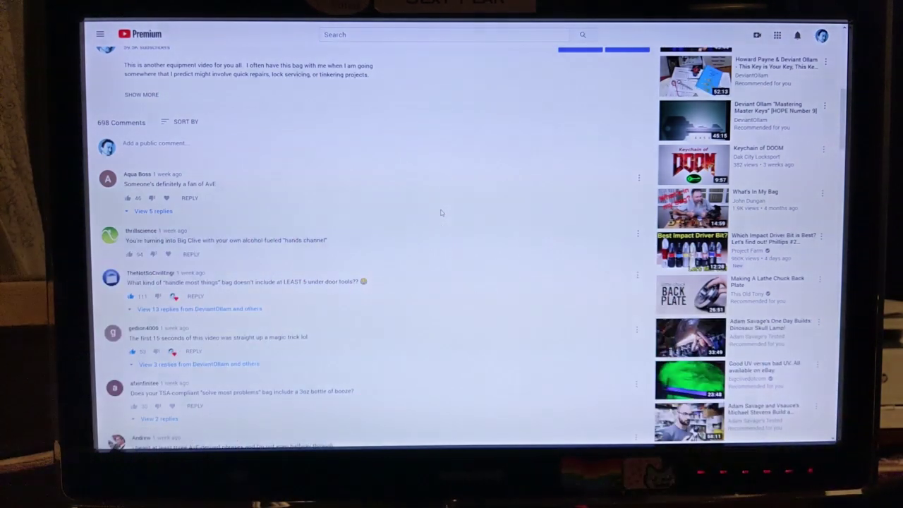
Return to the comment picker page showing the 'crab' text filter and 501 unique commenters.
key("ctrl+Tab")
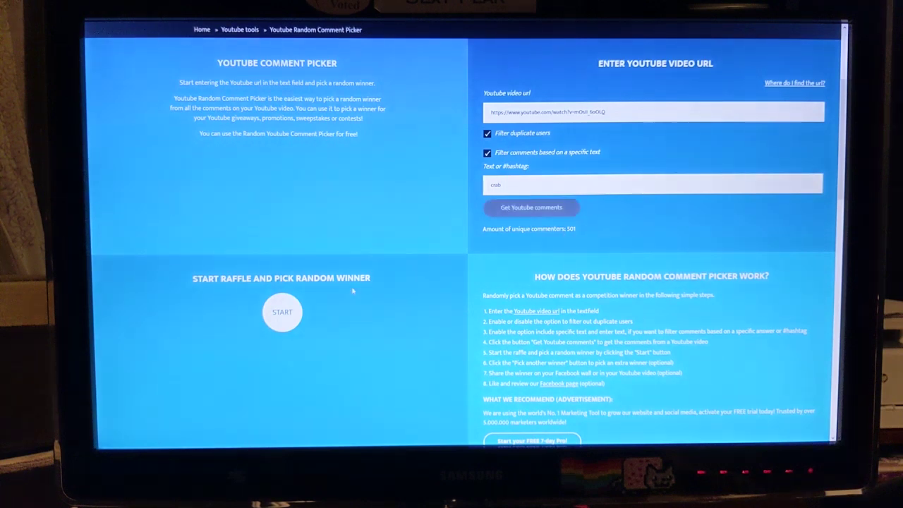
scroll(354, 290, "down", 1)
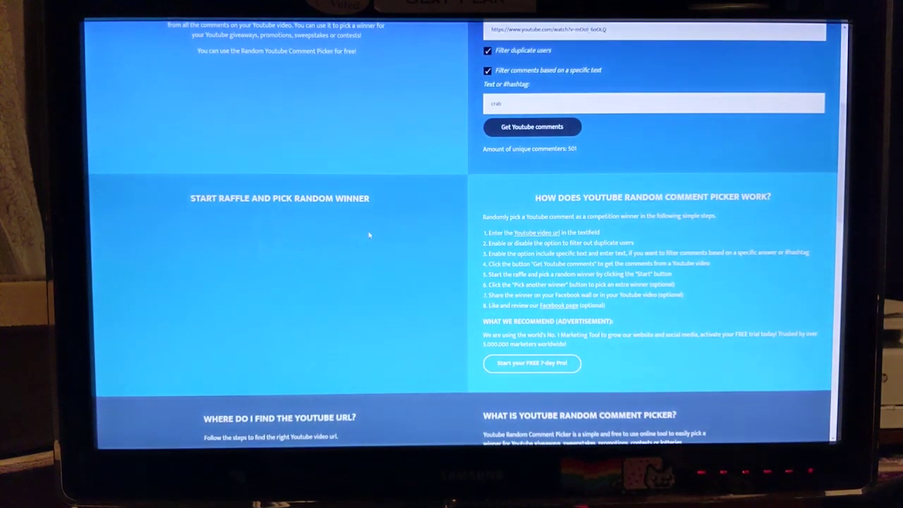